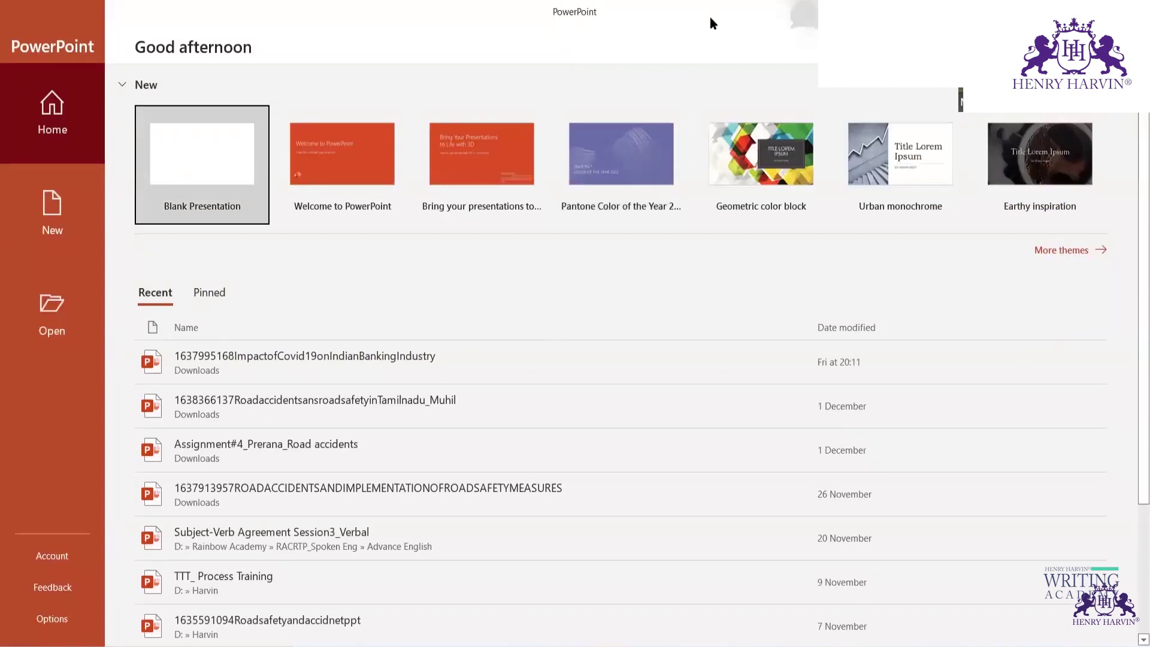
Create blank Presentation1, try Title and Content, then restore the Title Slide layout on slide 1
left_click(187, 171)
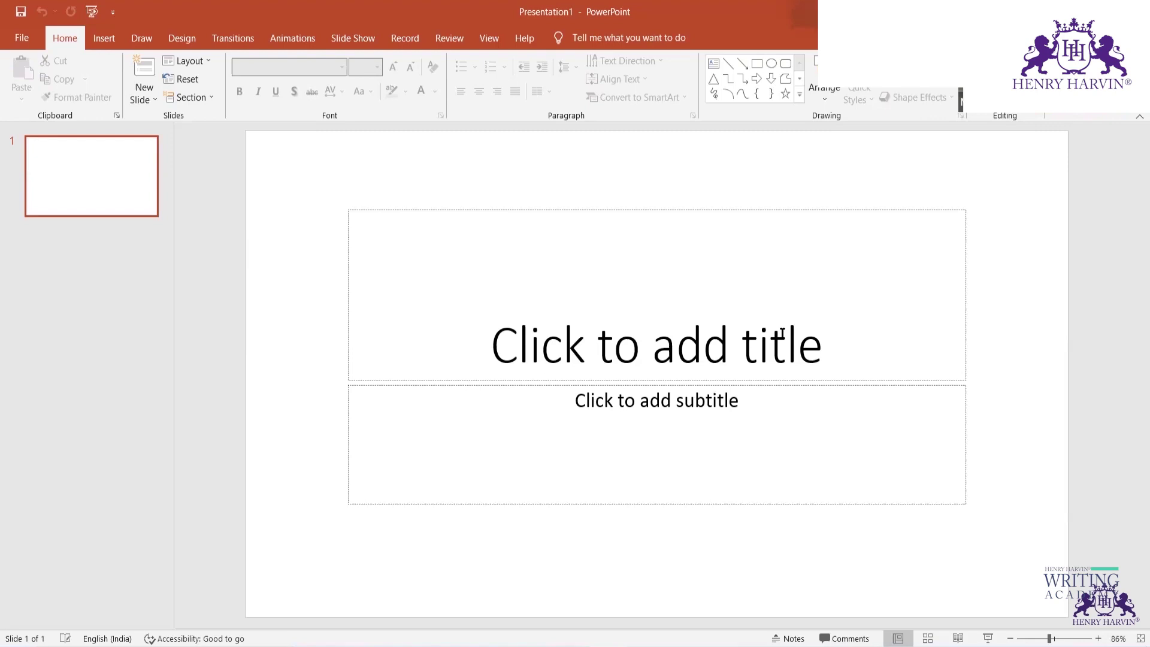
left_click(205, 63)
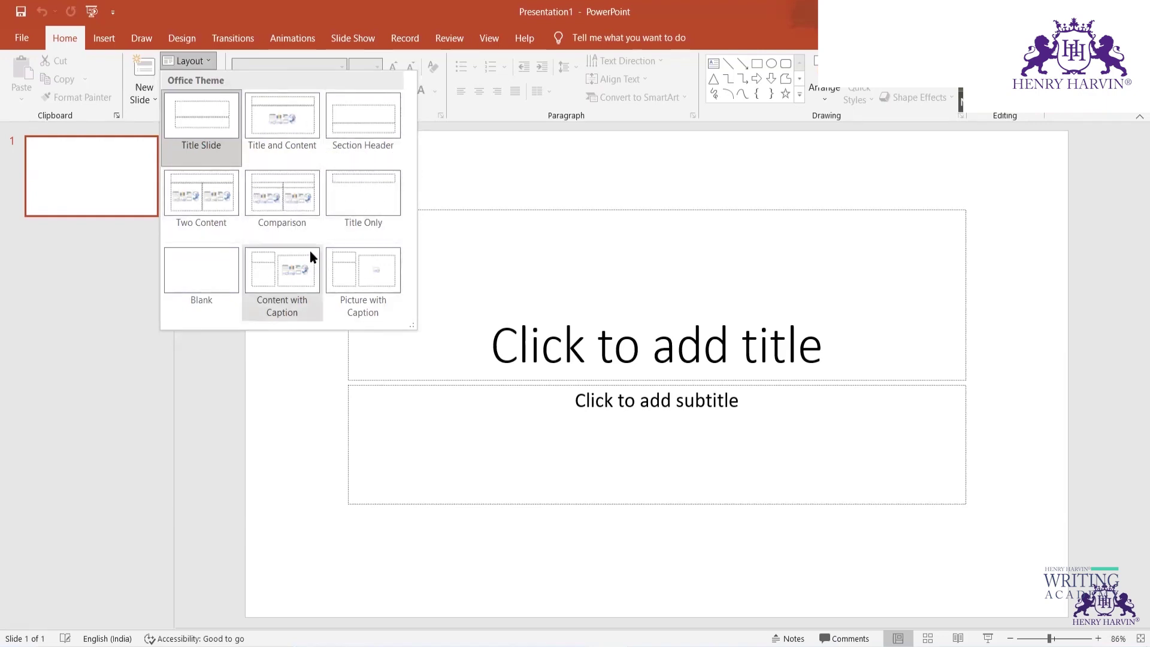
left_click(288, 120)
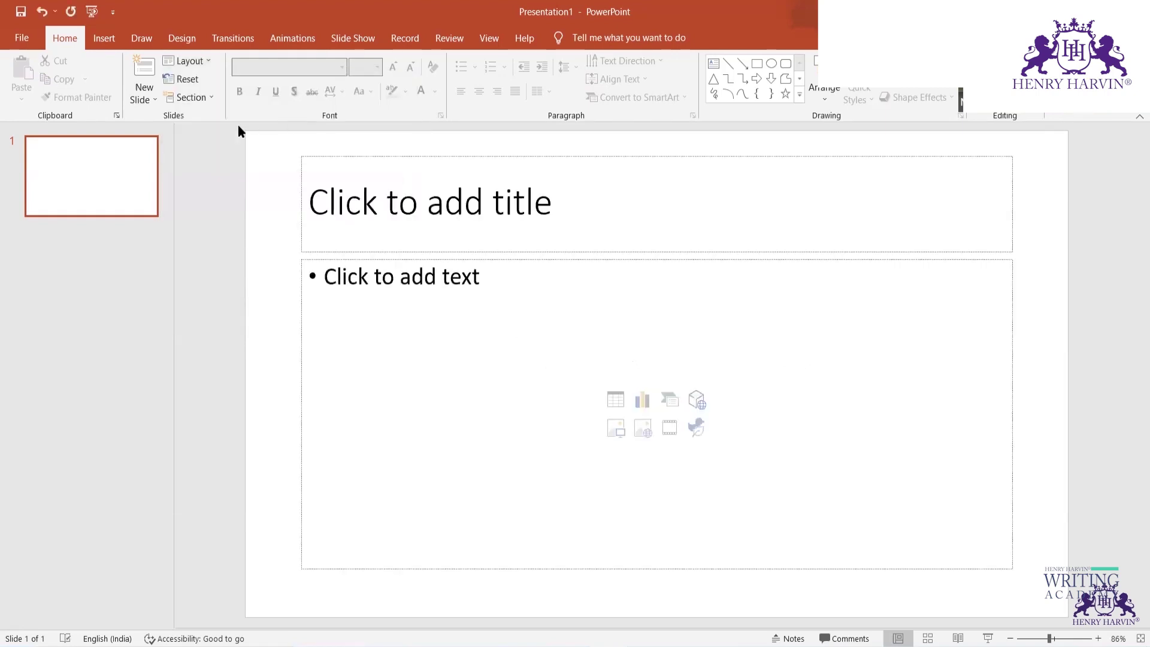
left_click(207, 63)
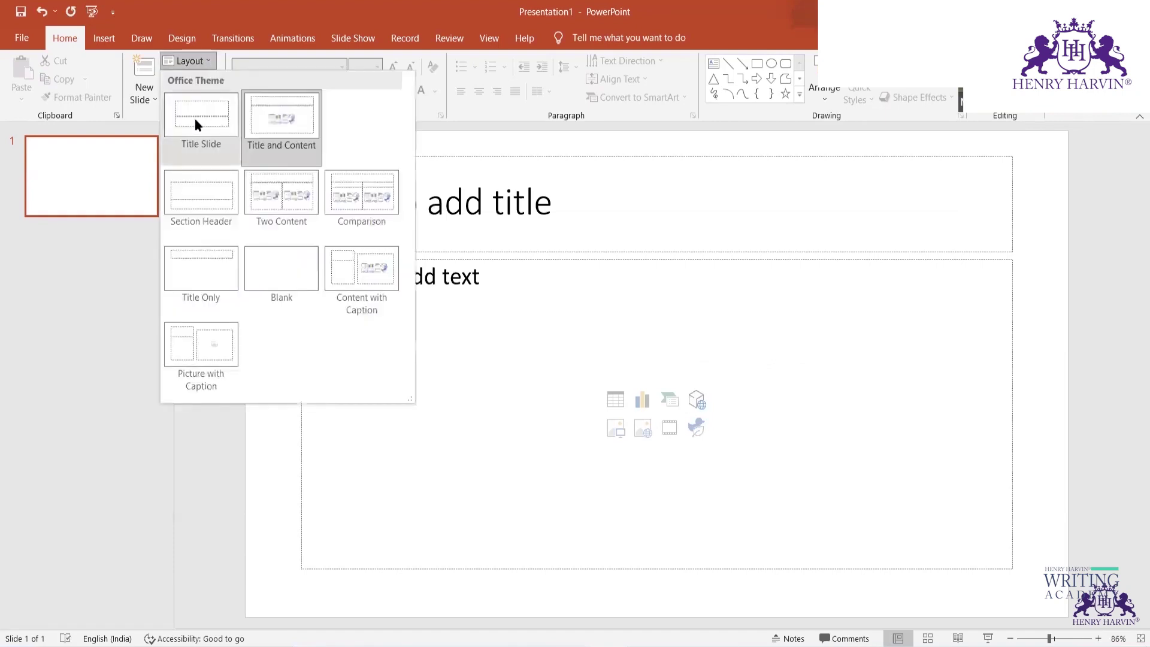
left_click(197, 123)
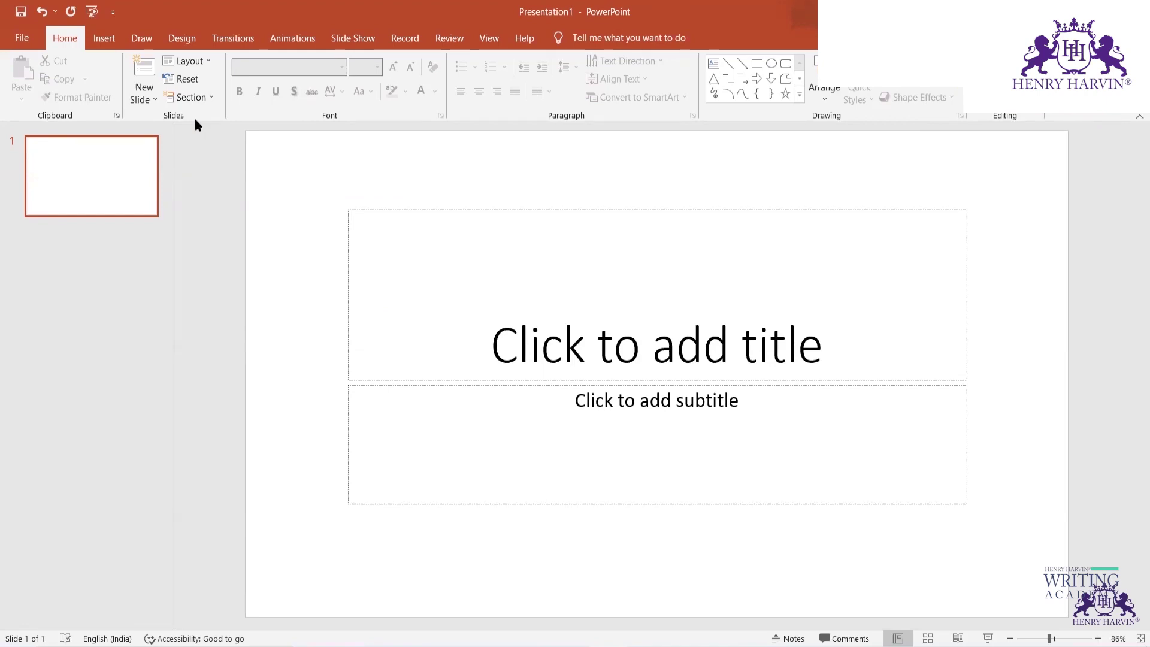
left_click(571, 351)
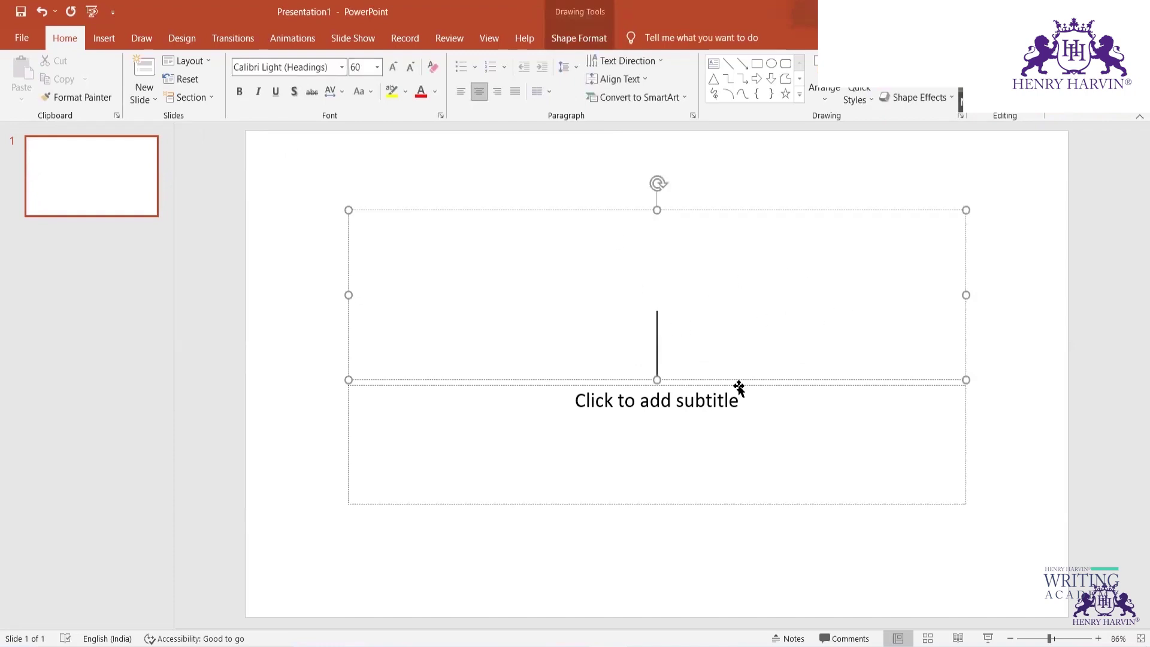
left_click(595, 412)
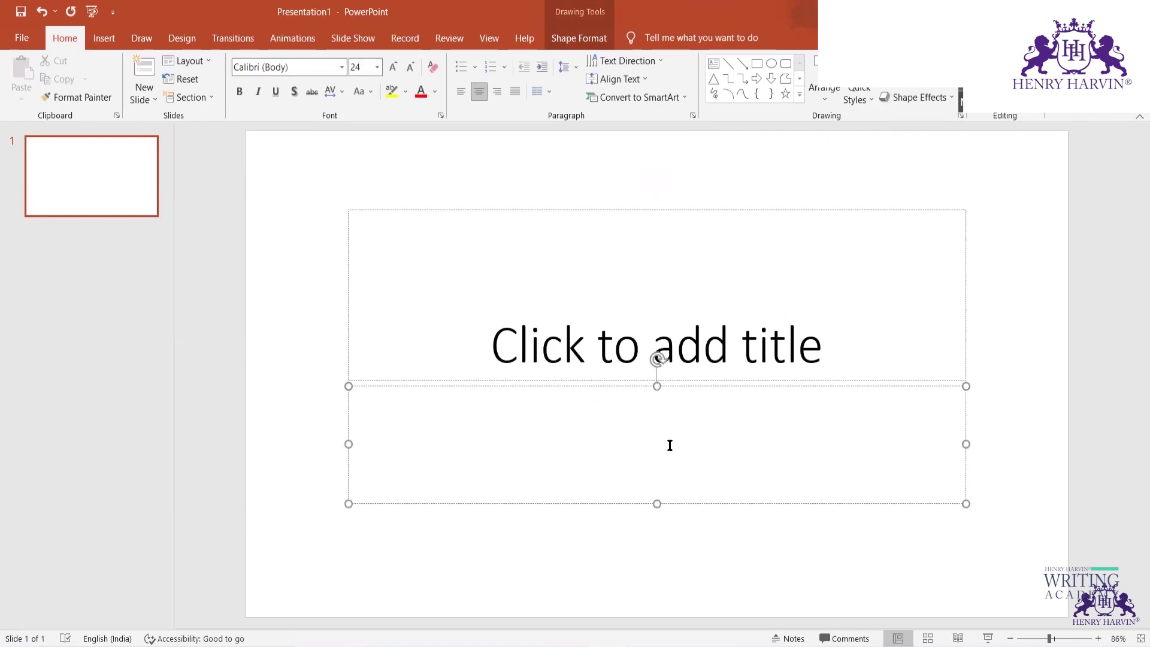
Add a Title and Content slide titled 'Content', with the cursor placed in its body
left_click(145, 97)
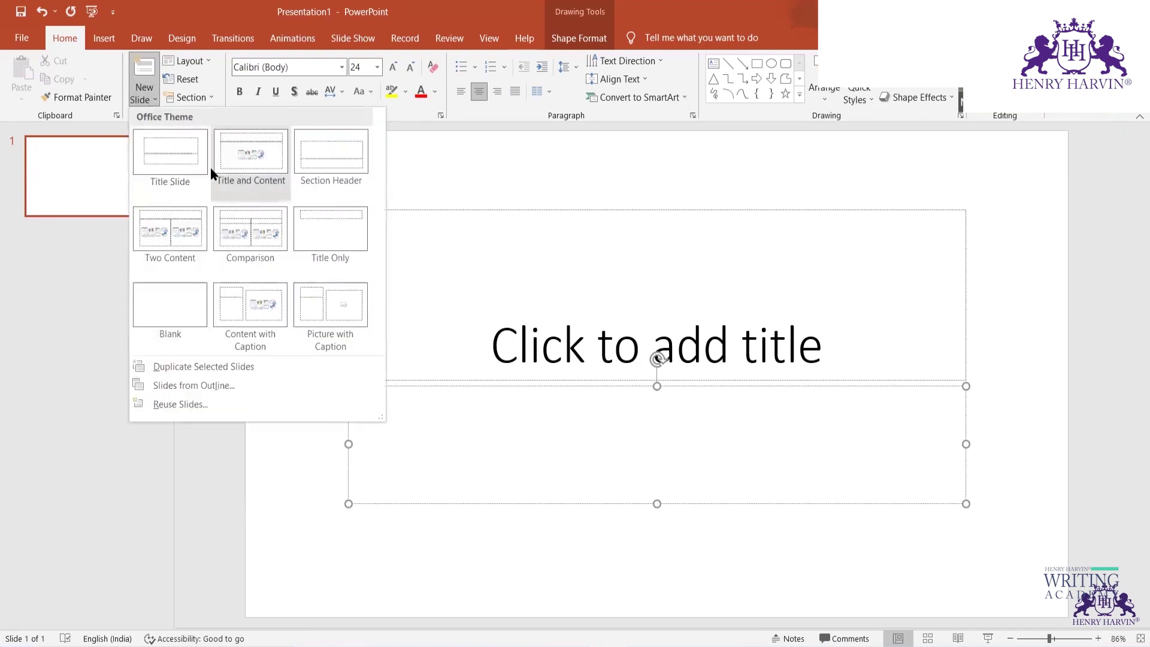
key("Escape")
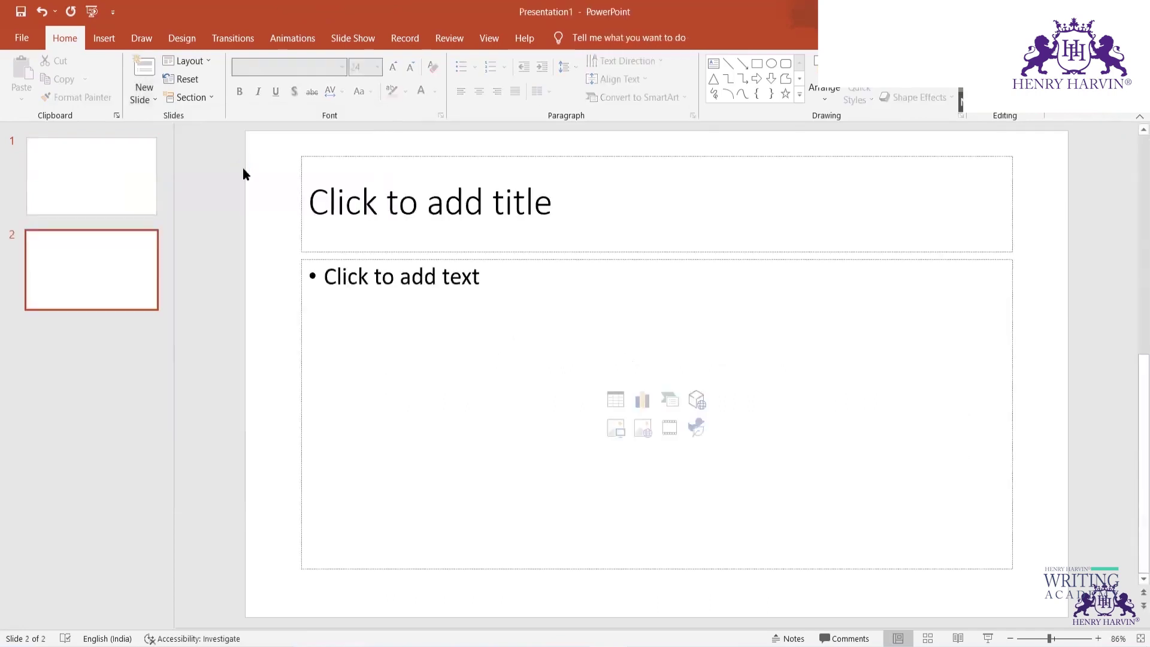
left_click(384, 215)
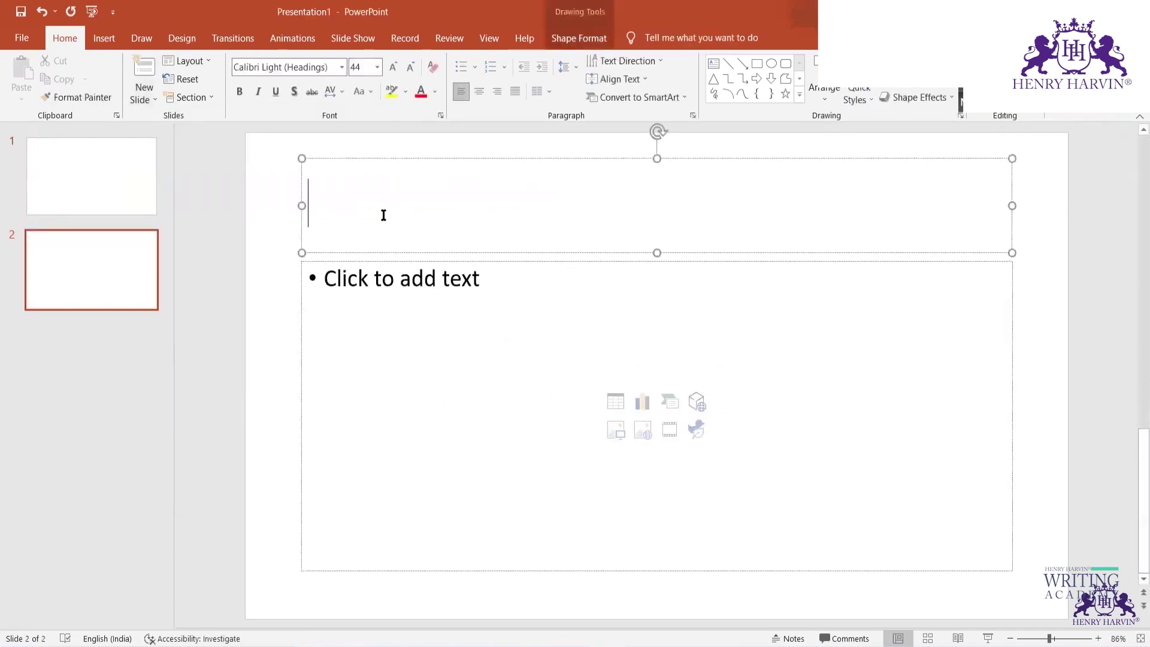
type("Content")
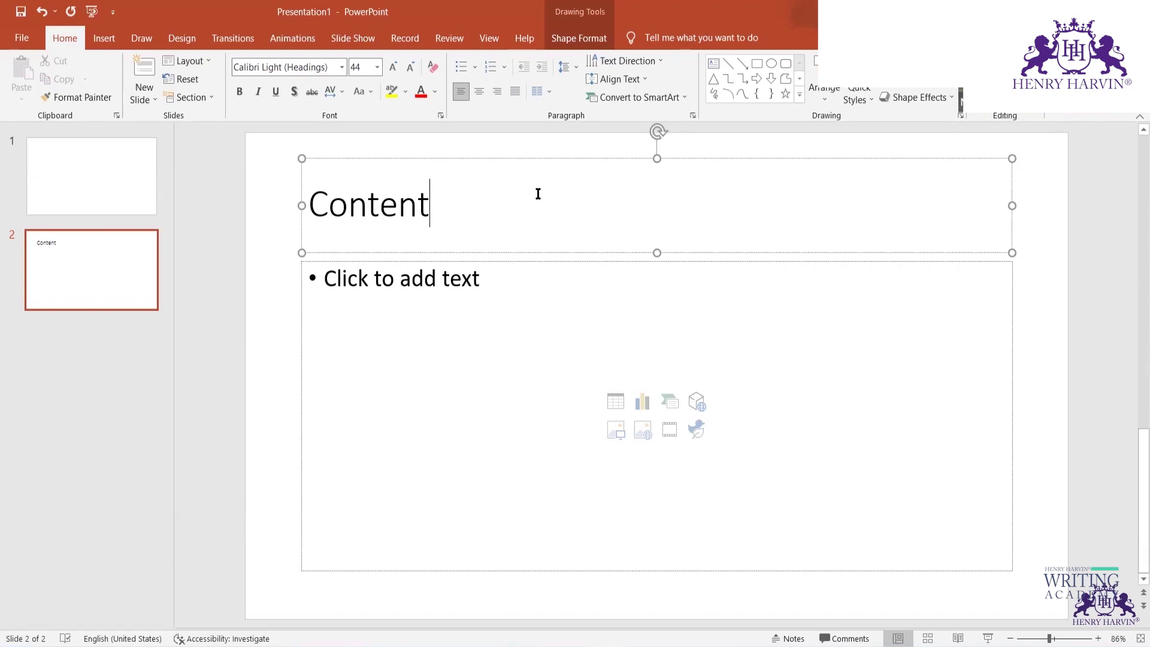
left_click(377, 281)
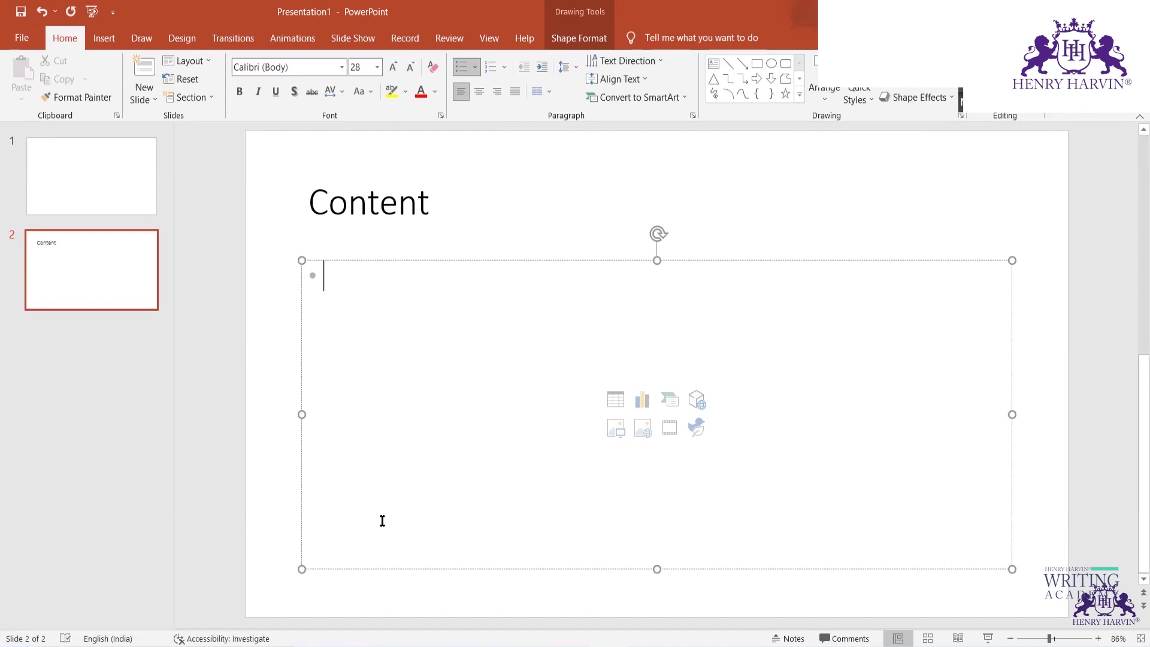
Enter the agenda bullets Introduction, Problems, Solutions, Benefits and Conclusion
type("Int")
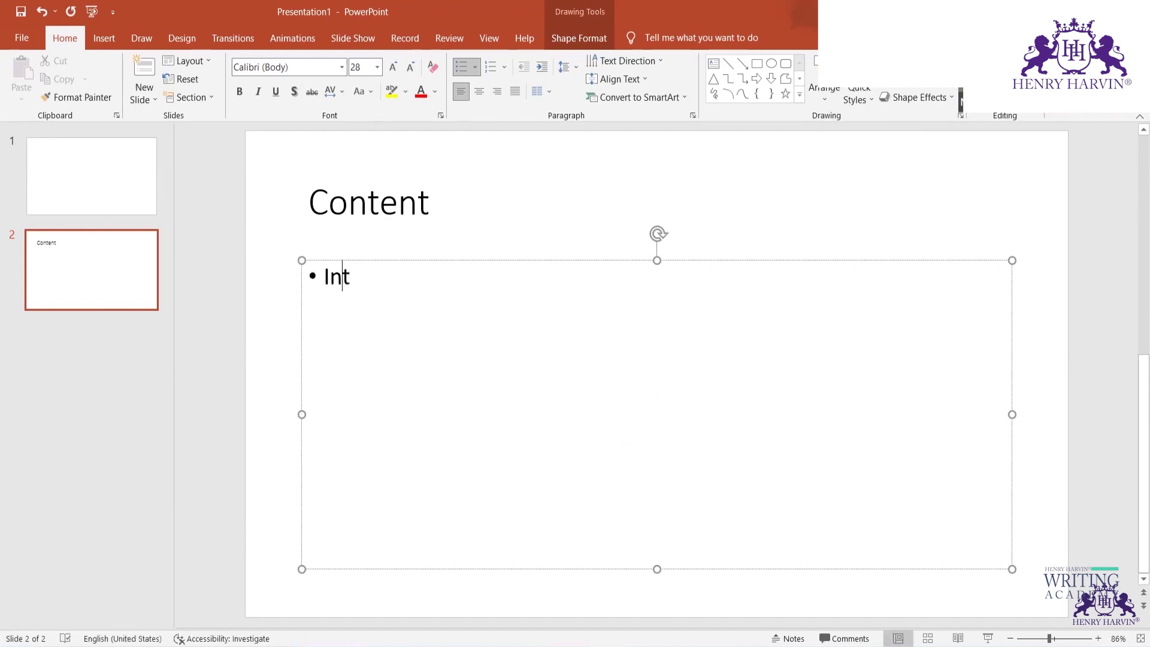
type("roduction")
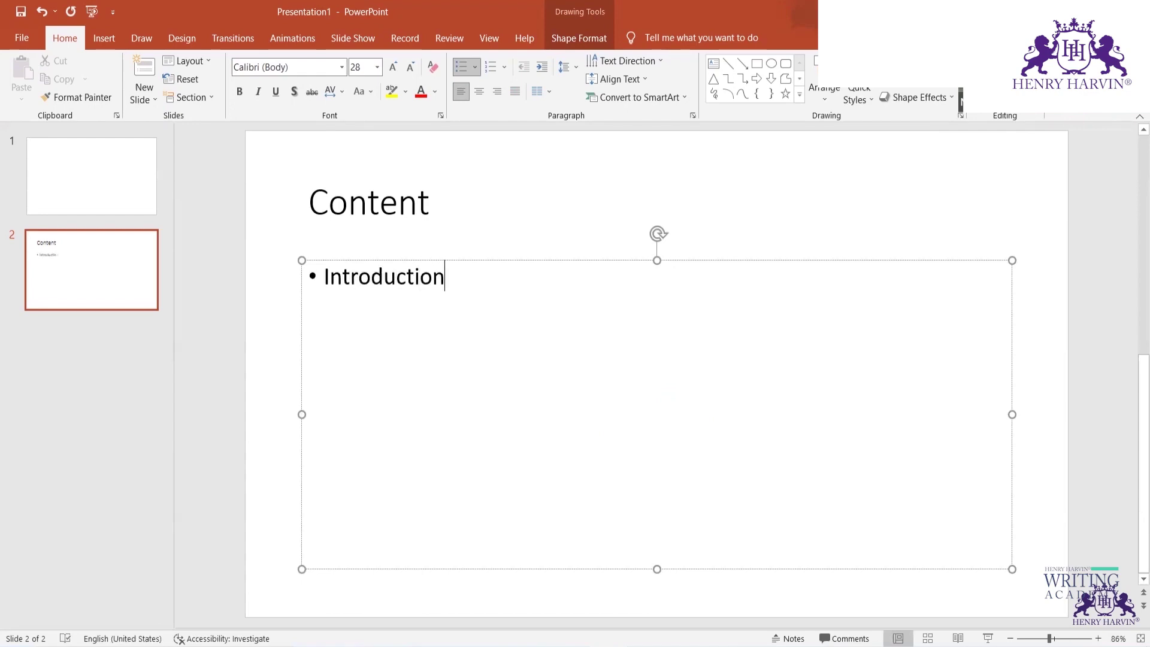
key("Return")
type("Prob")
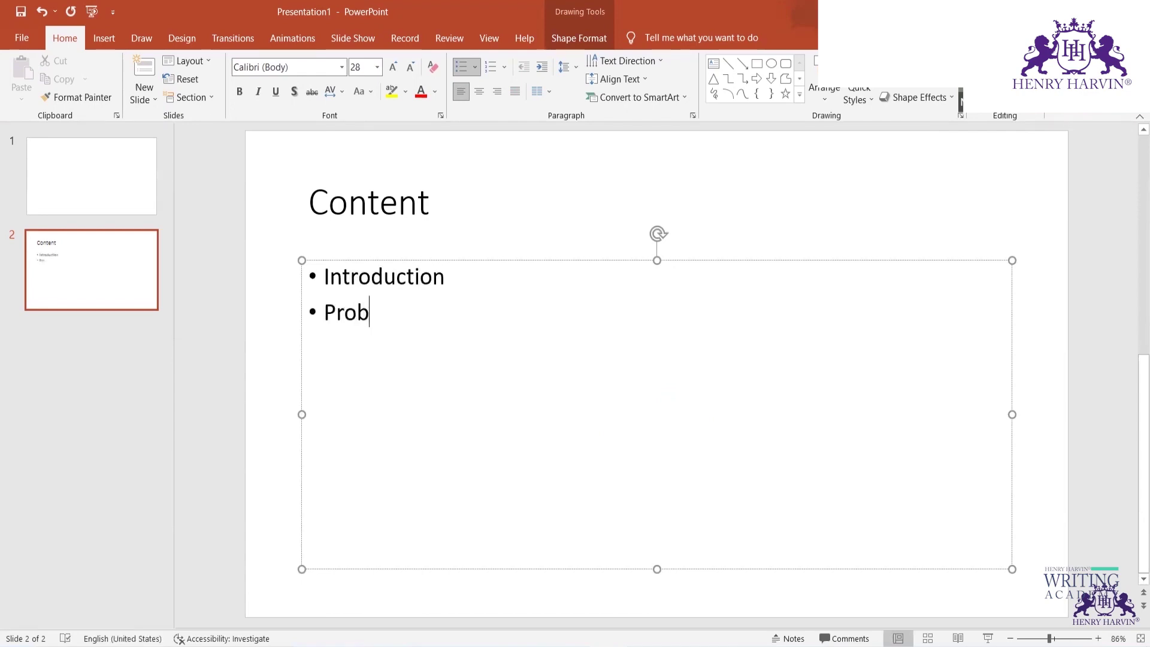
type("lems")
key("Return")
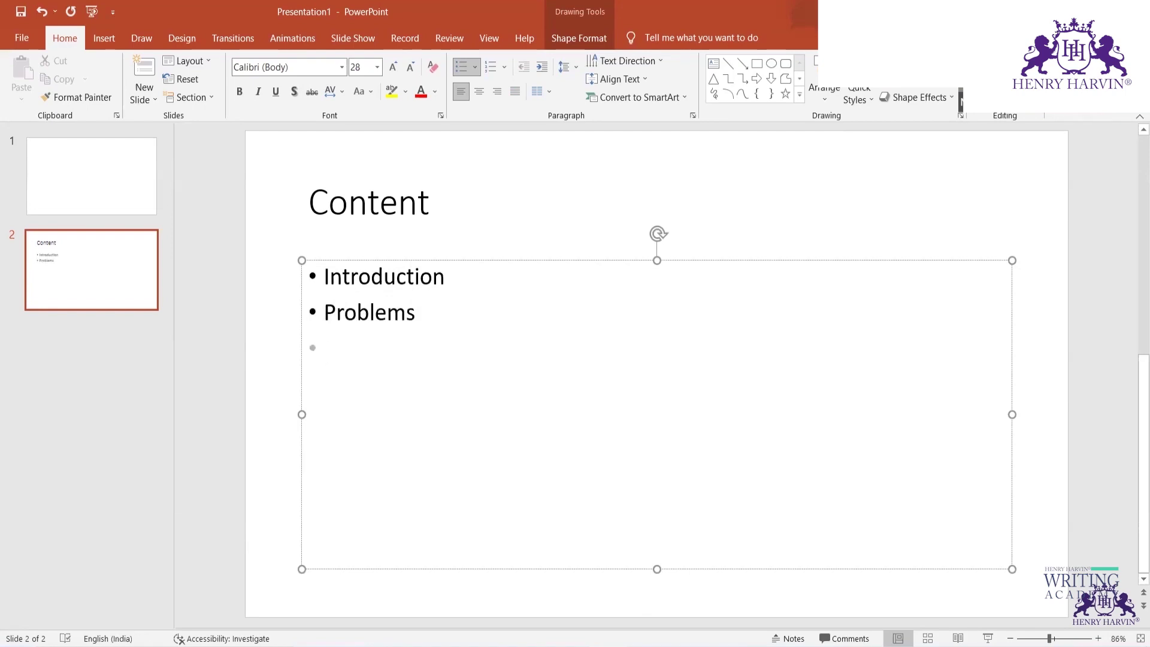
type("Solutions")
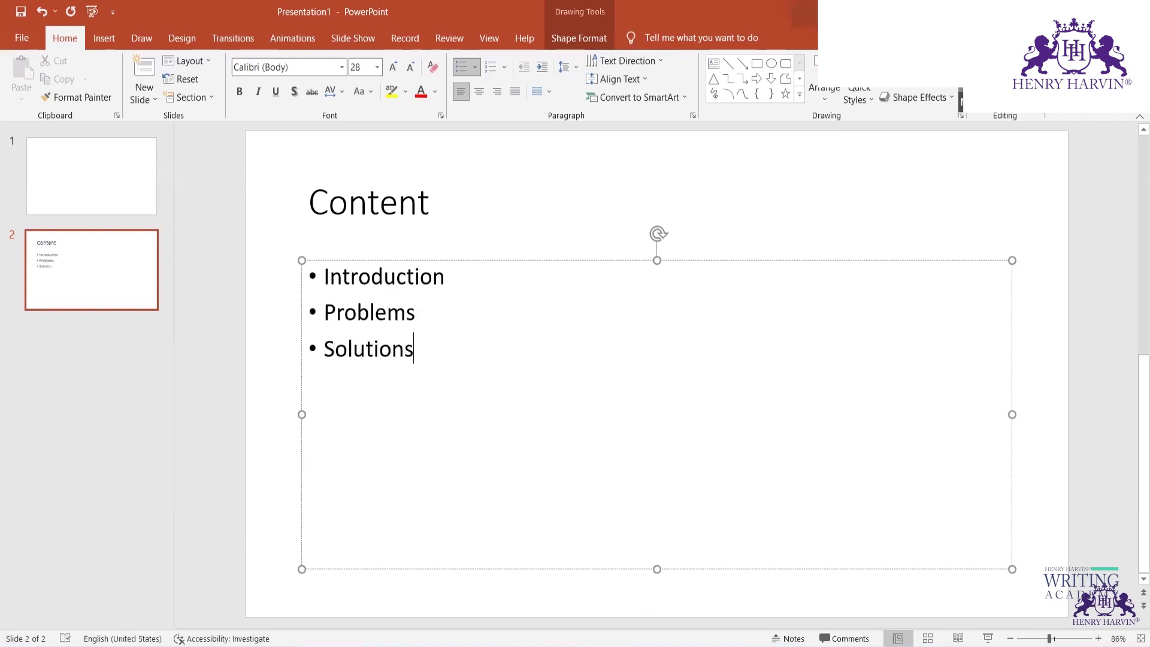
key("Return")
type("Benefits")
key("Return")
type("Conclusion")
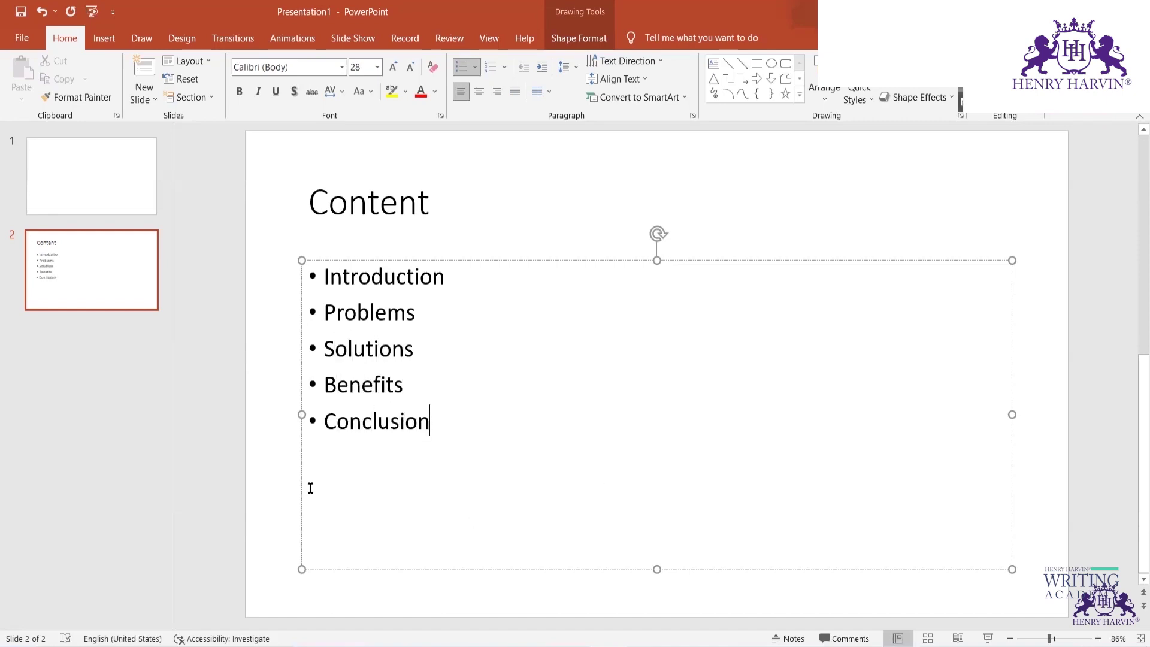
left_click(153, 89)
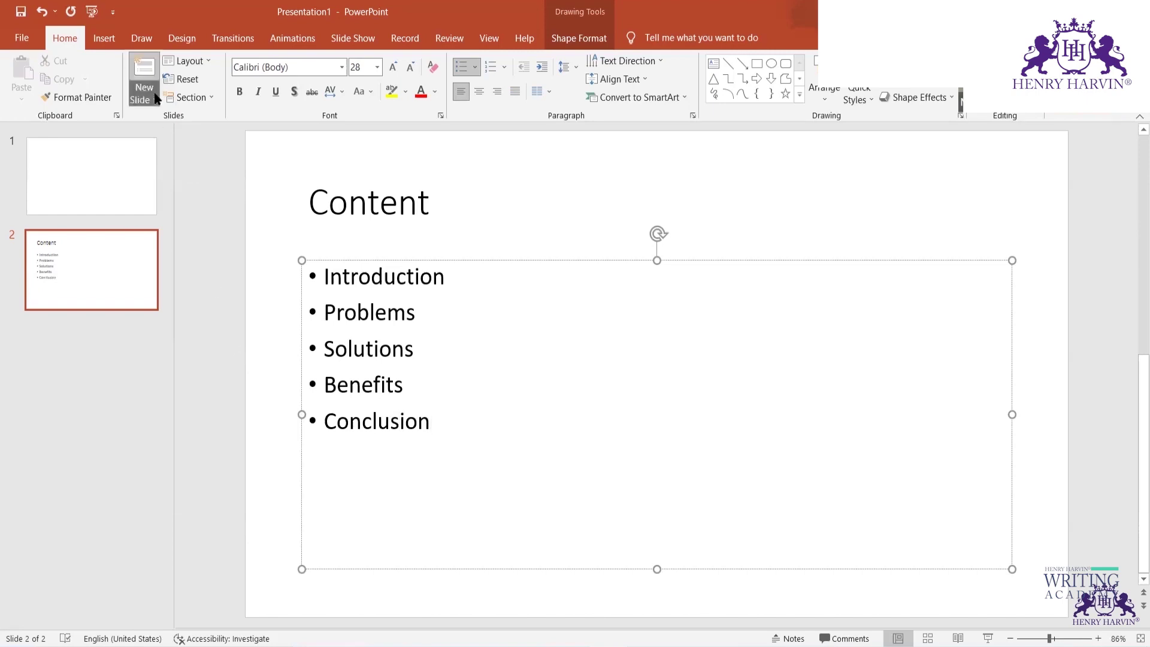
Add a third Title and Content slide titled 'Introduction', with the cursor in its body
left_click(258, 175)
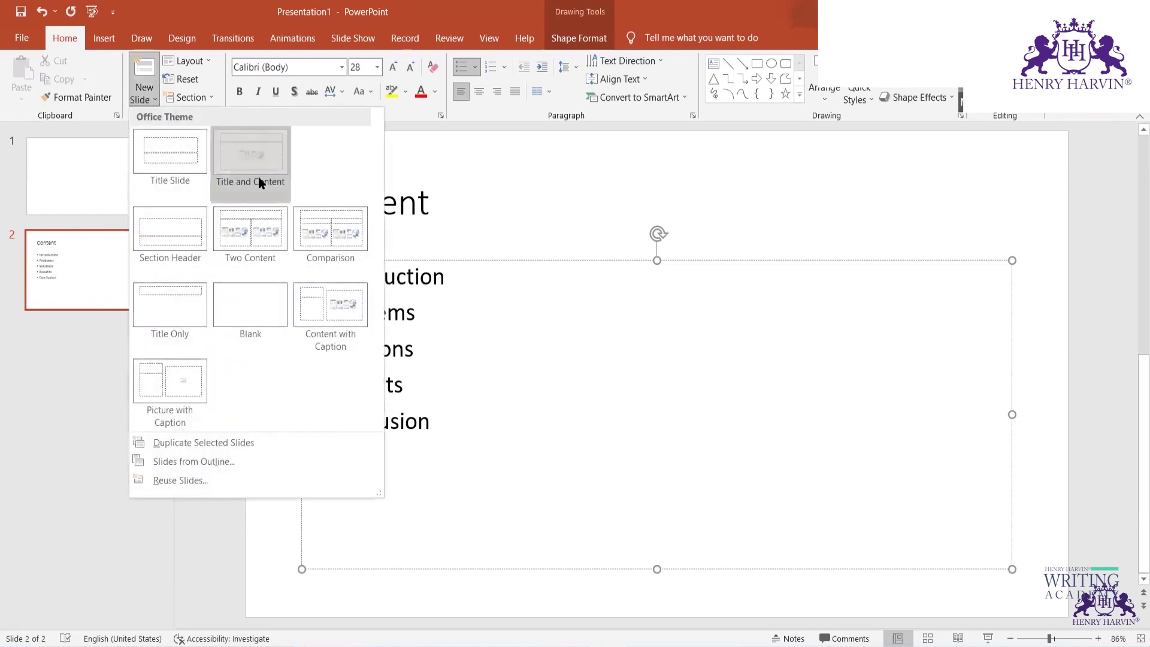
left_click(389, 203)
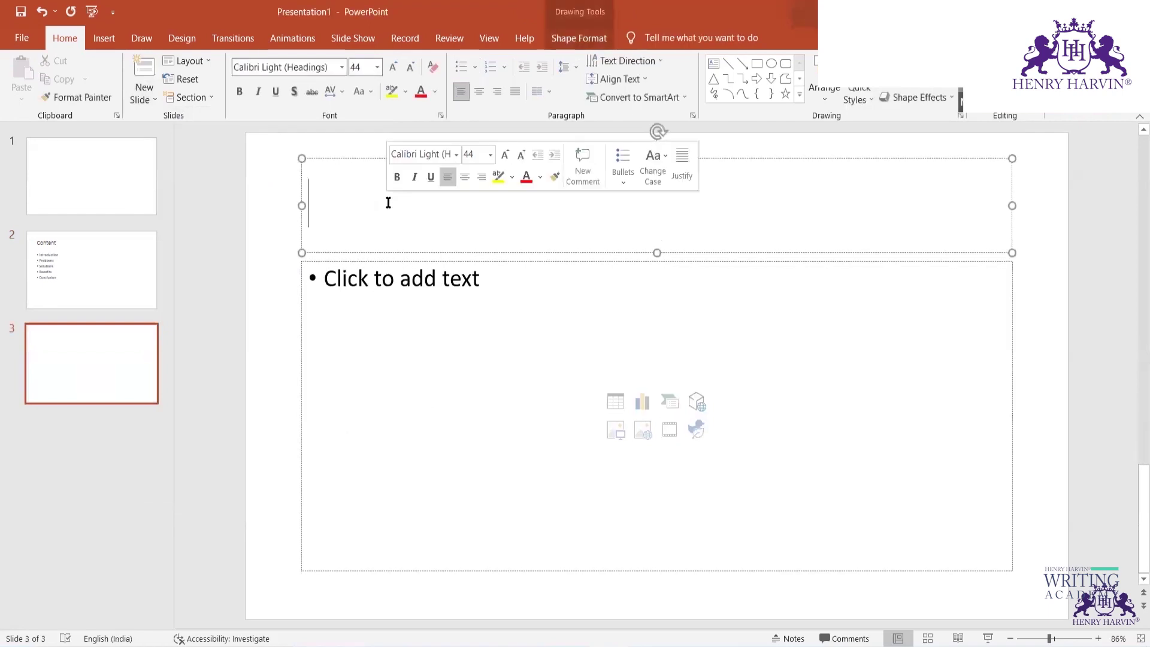
type("Intr")
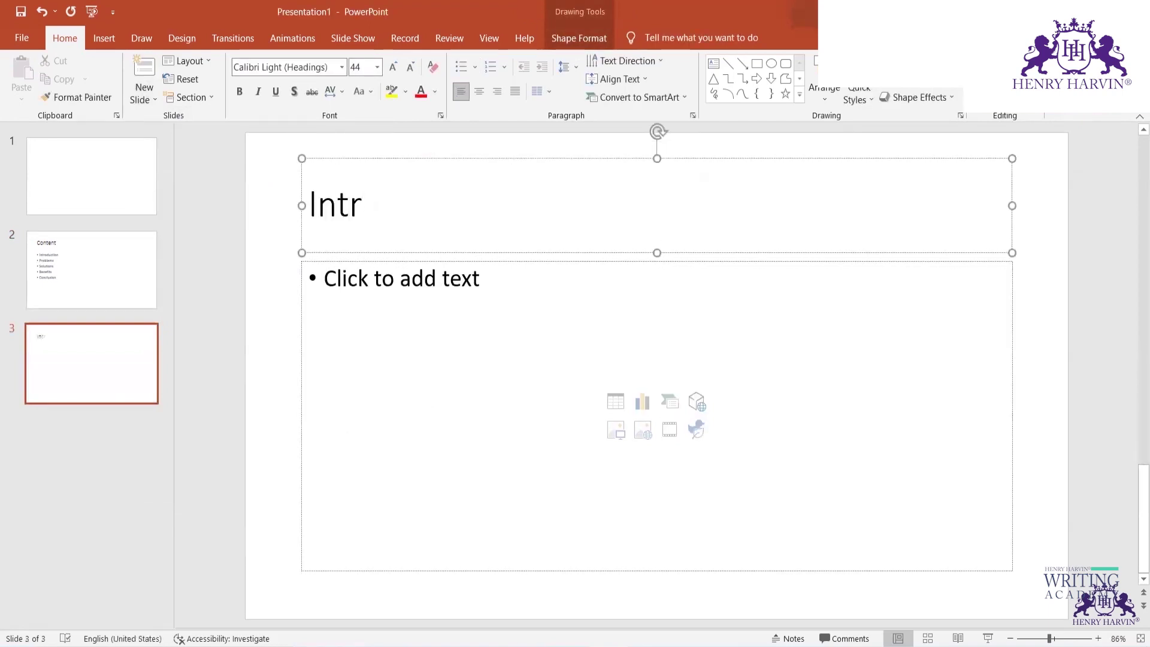
type("oduction")
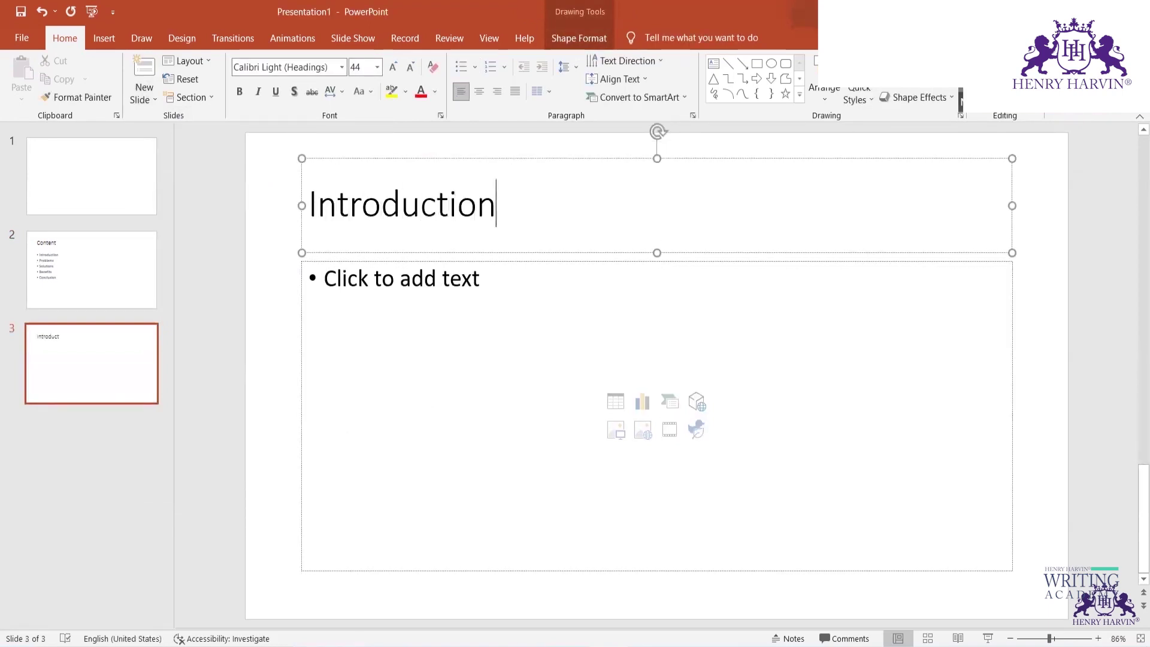
left_click(379, 293)
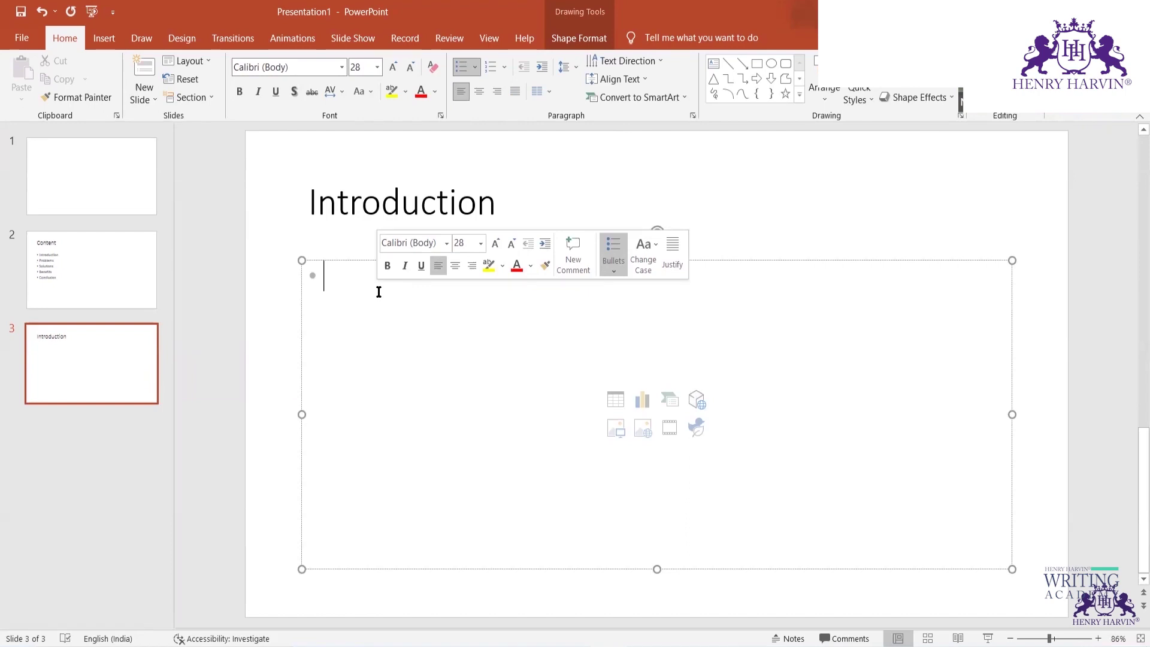
Enter '10:40' as the first bullet on the Introduction slide
type("10:40")
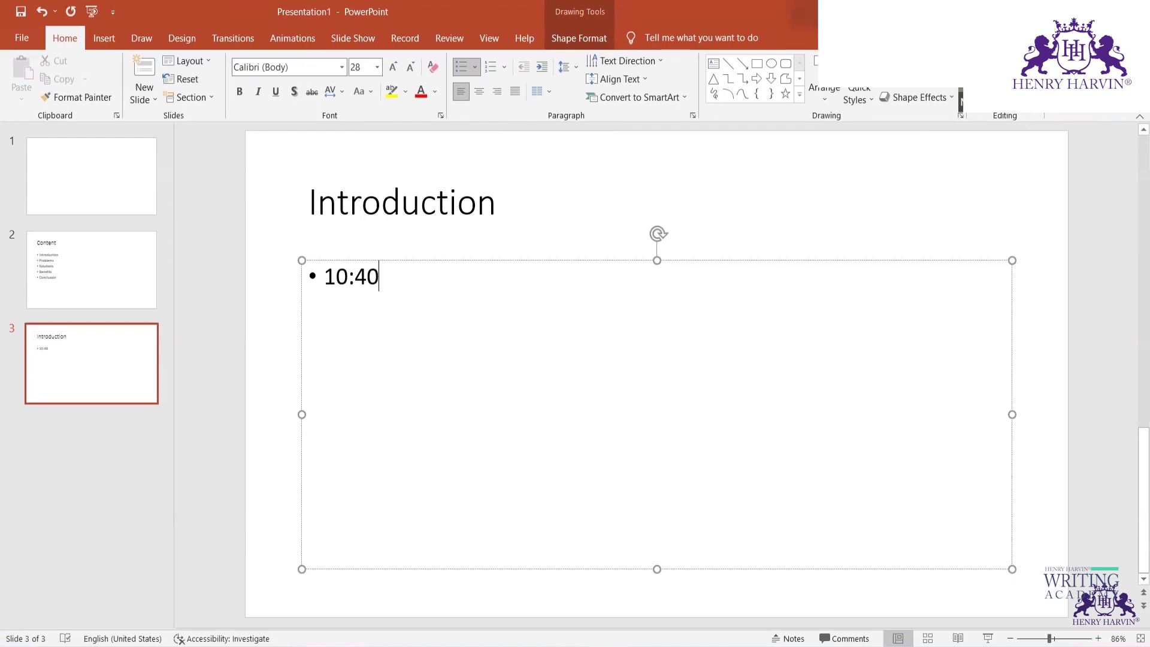
left_click(496, 244)
left_click(469, 388)
Show the Design tab's Themes and Variants galleries
left_click(182, 38)
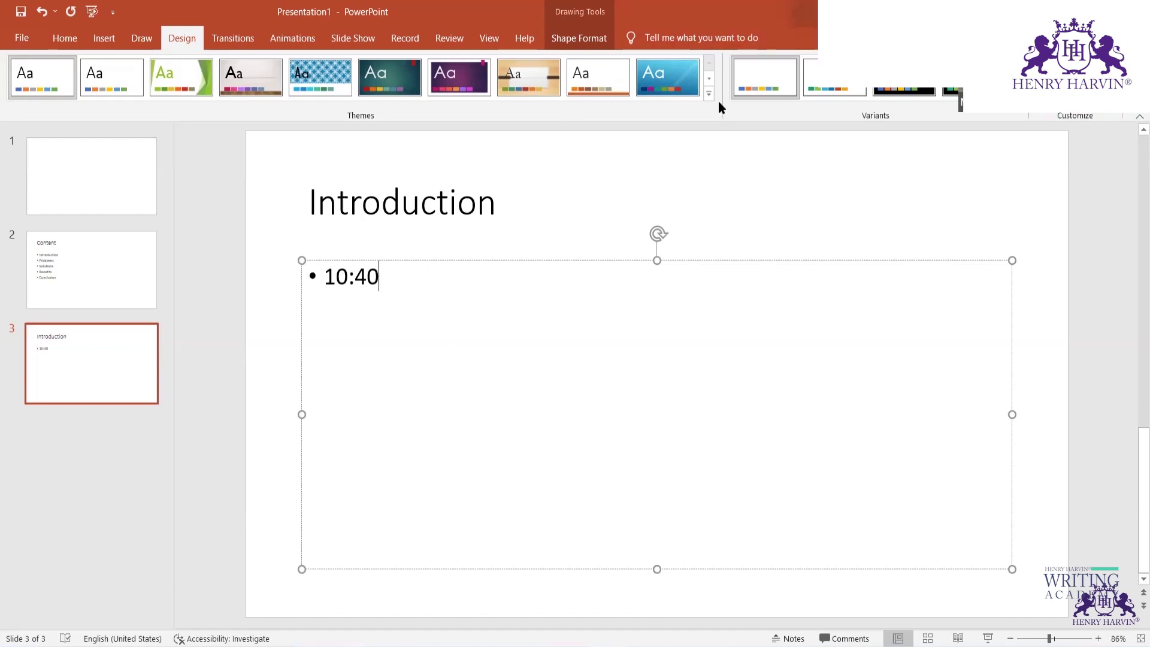
Re-maximize the window and show the Insert tab's Audio options: Audio on My PC, Record Audio
key("super+Down")
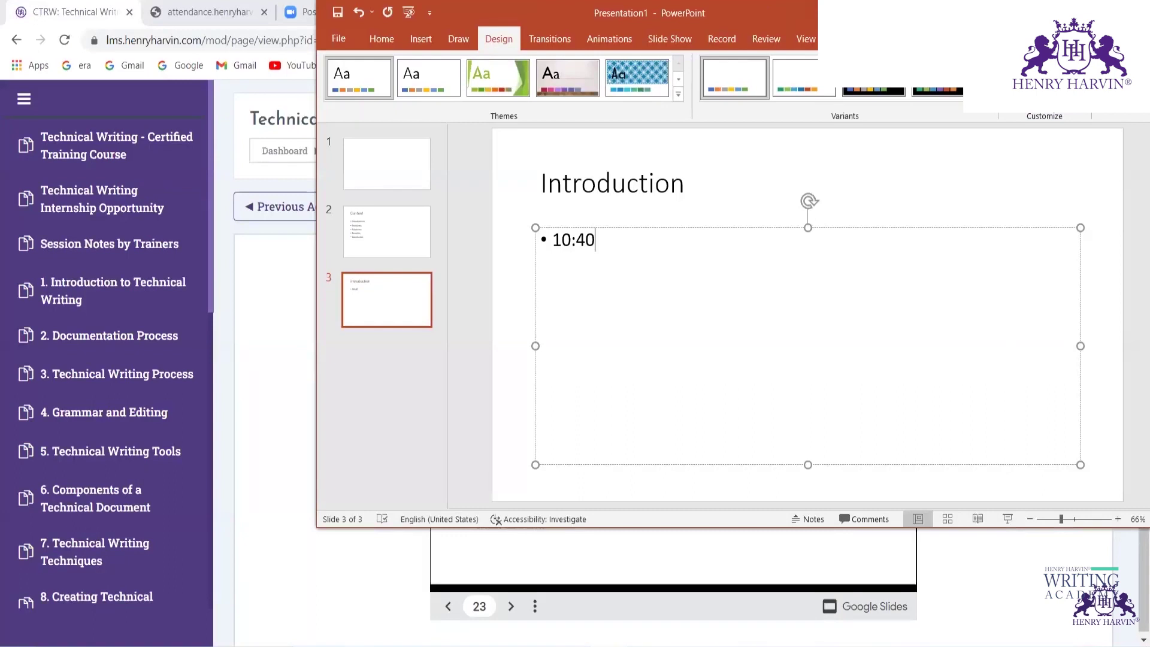
key("super+Up")
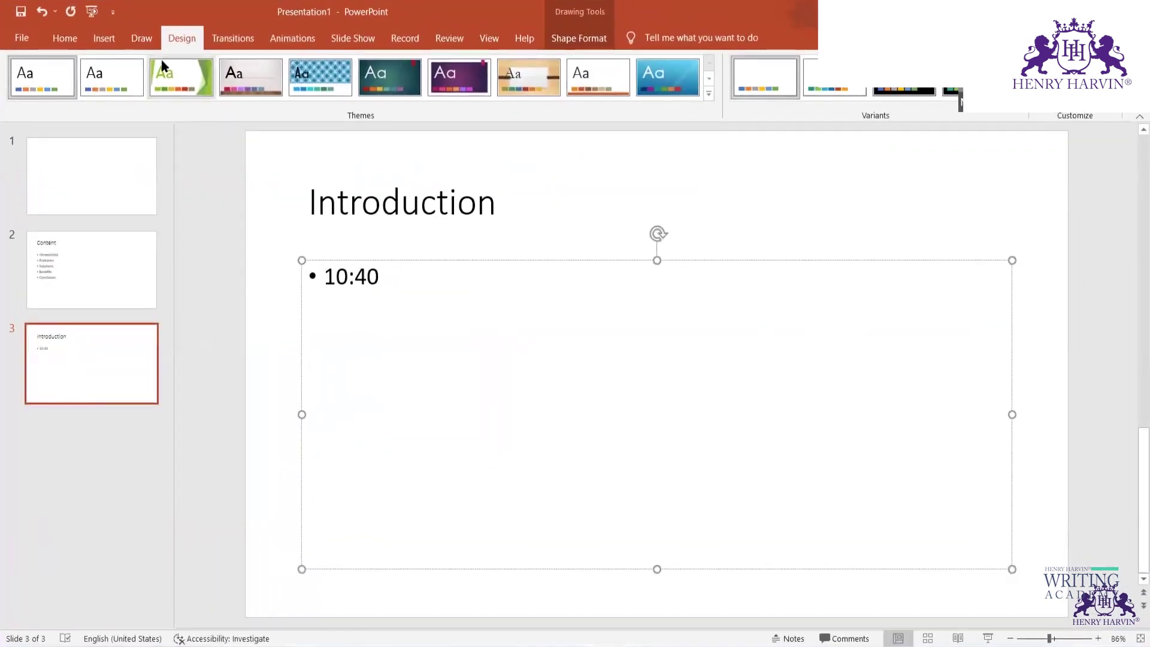
left_click(106, 40)
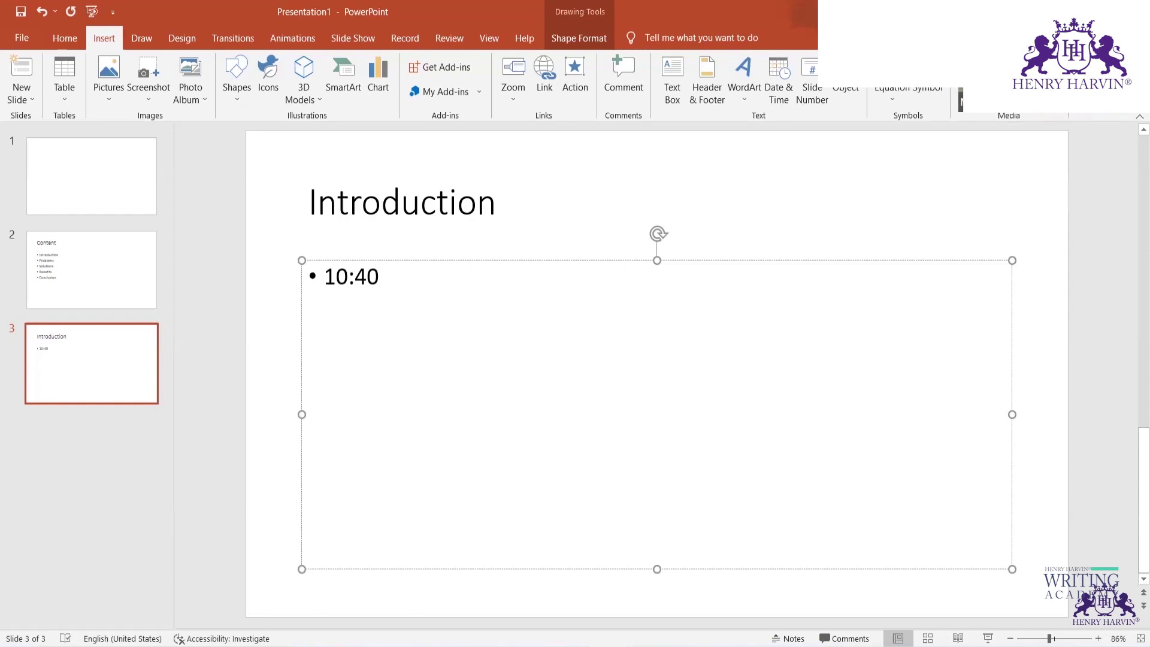
left_click(1005, 90)
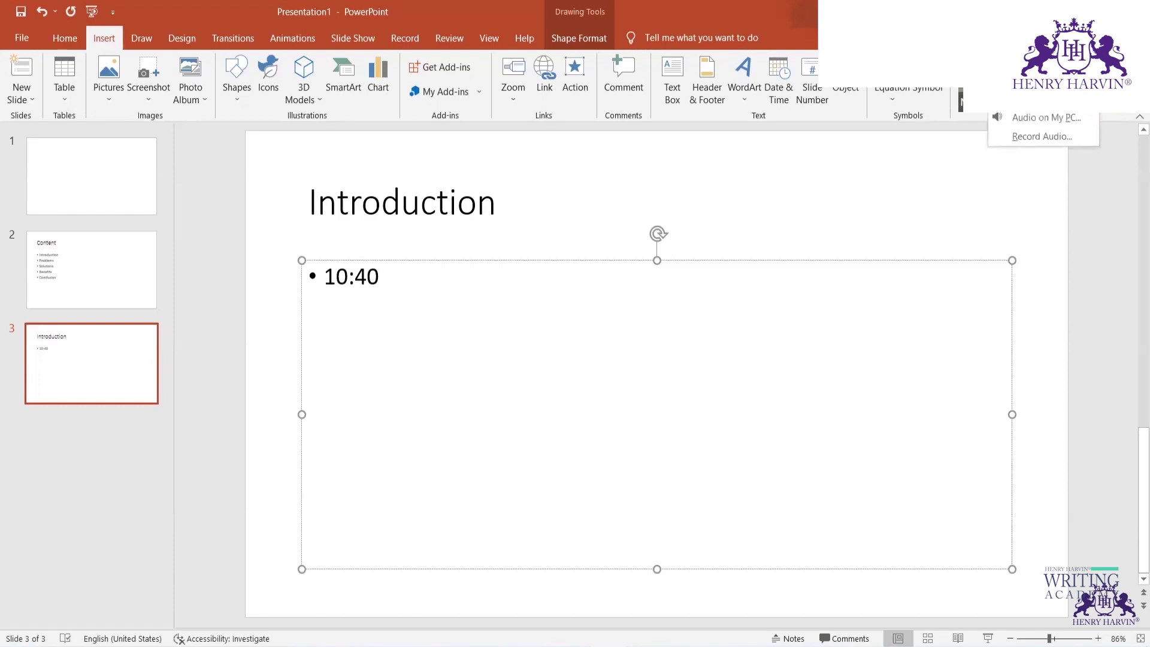